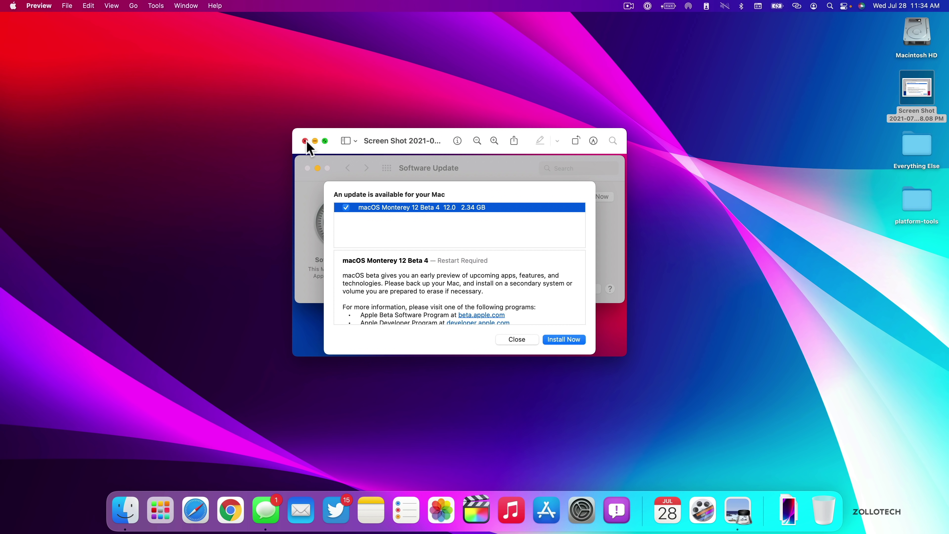
Step: Close the screenshot preview, check the macOS version in About This Mac, and close that window
click(306, 142)
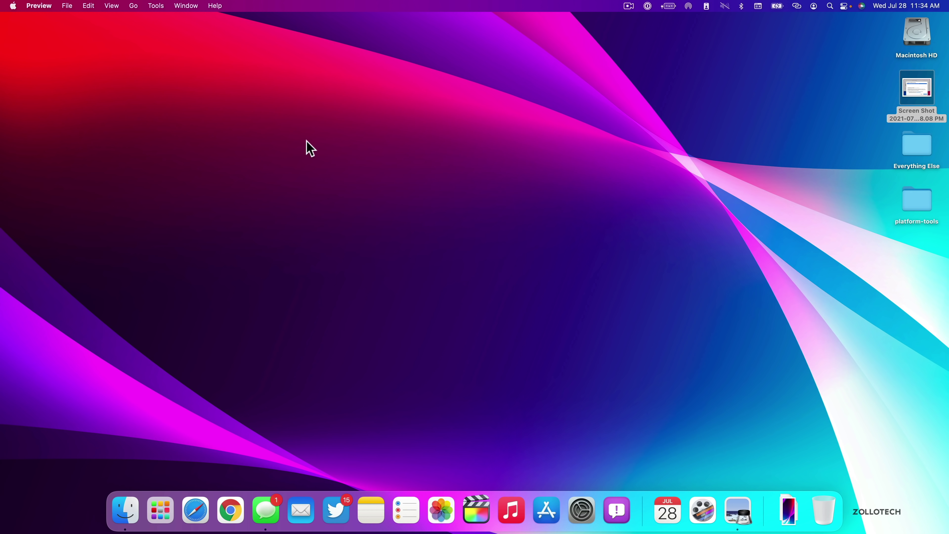
click(26, 8)
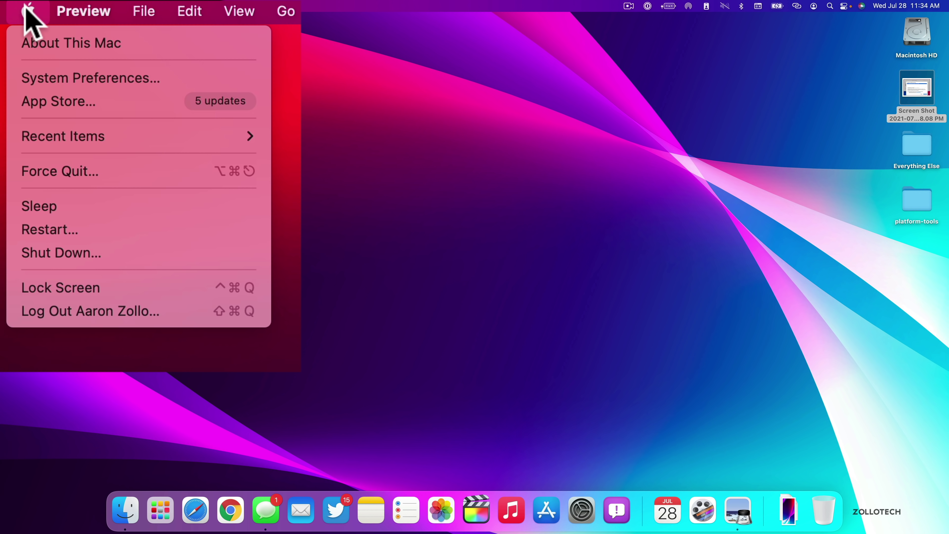
click(35, 44)
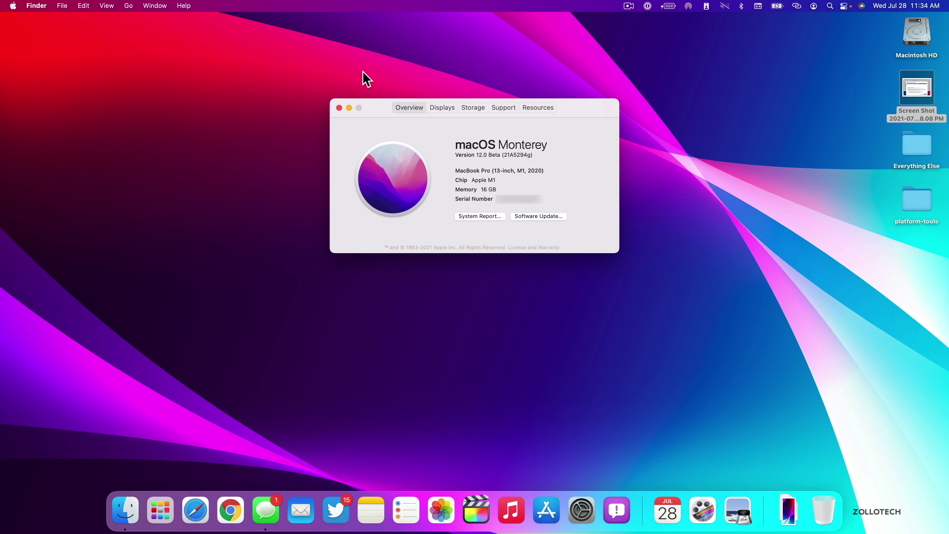
click(339, 107)
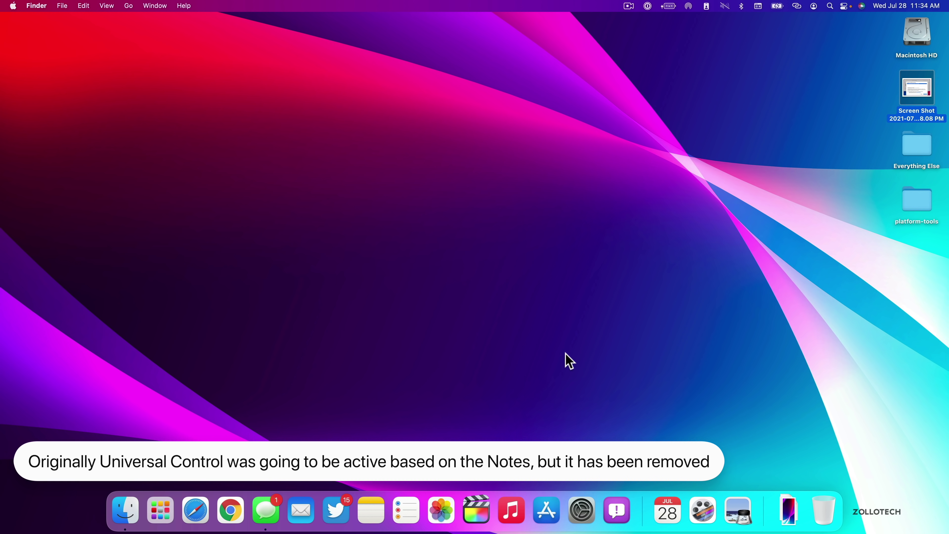
Step: Open the Displays settings in System Preferences and check which devices are offered under Add Display
click(581, 509)
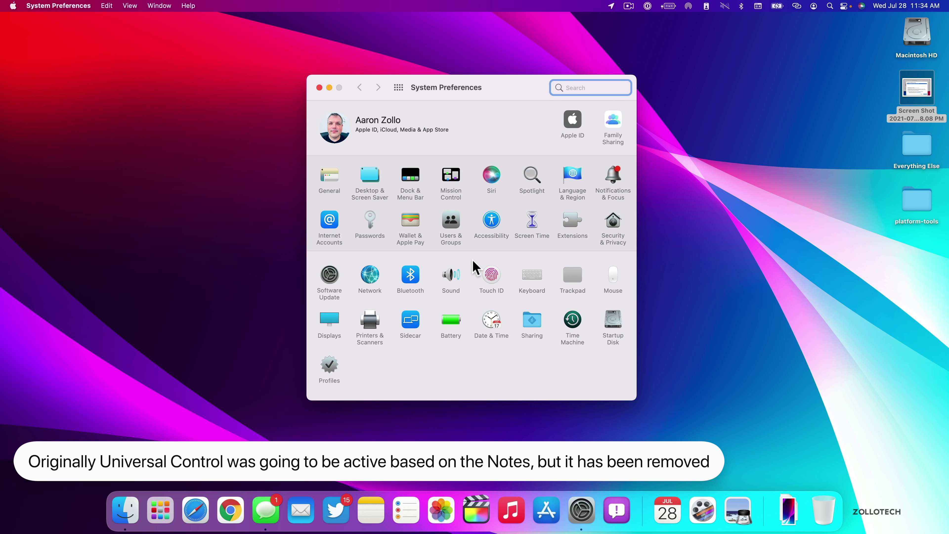
click(334, 320)
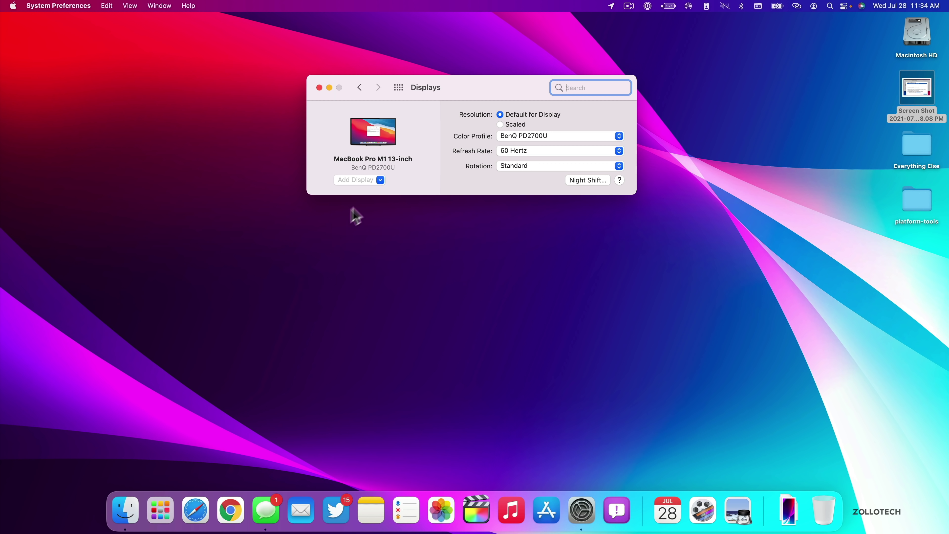
click(380, 179)
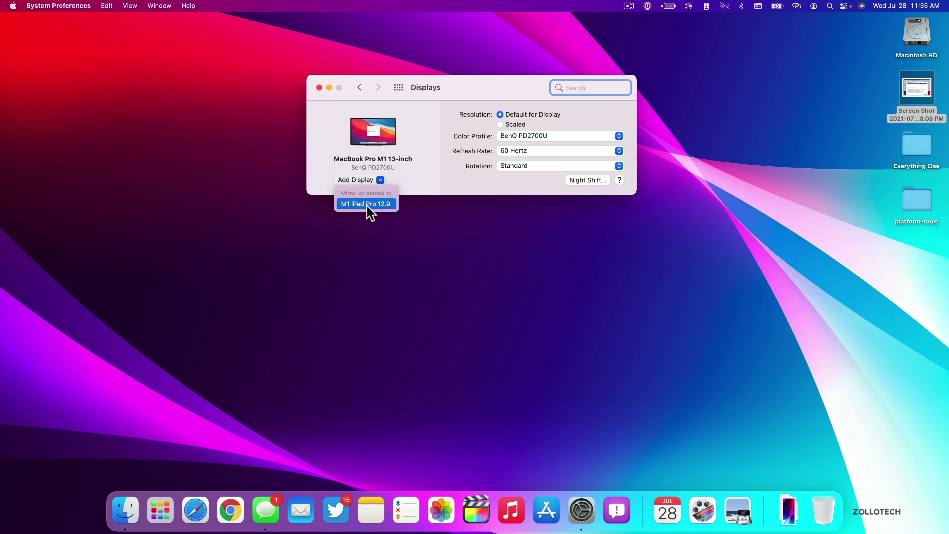
click(414, 172)
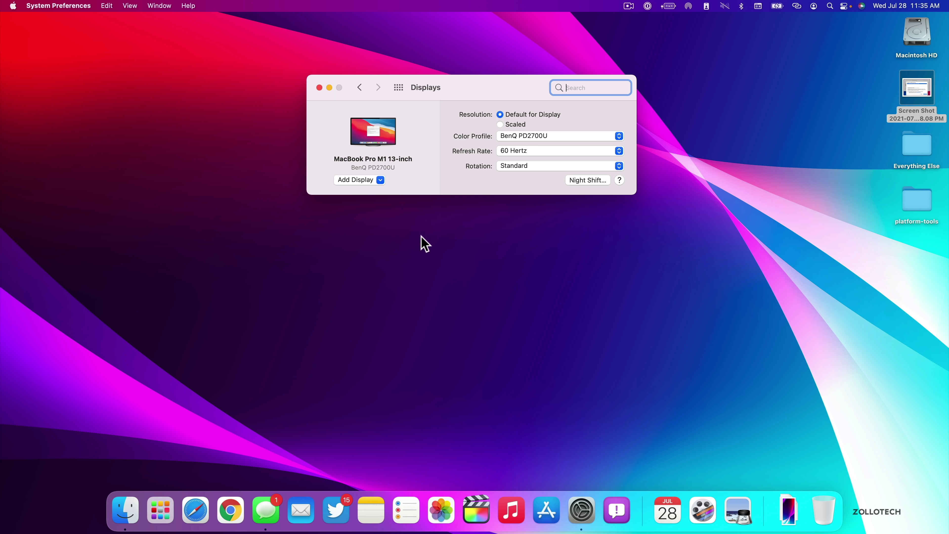
Step: Search Activity Monitor for "unive", select the Universal Control process, and close both Activity Monitor and System Preferences windows
key(super+space)
text(activity)
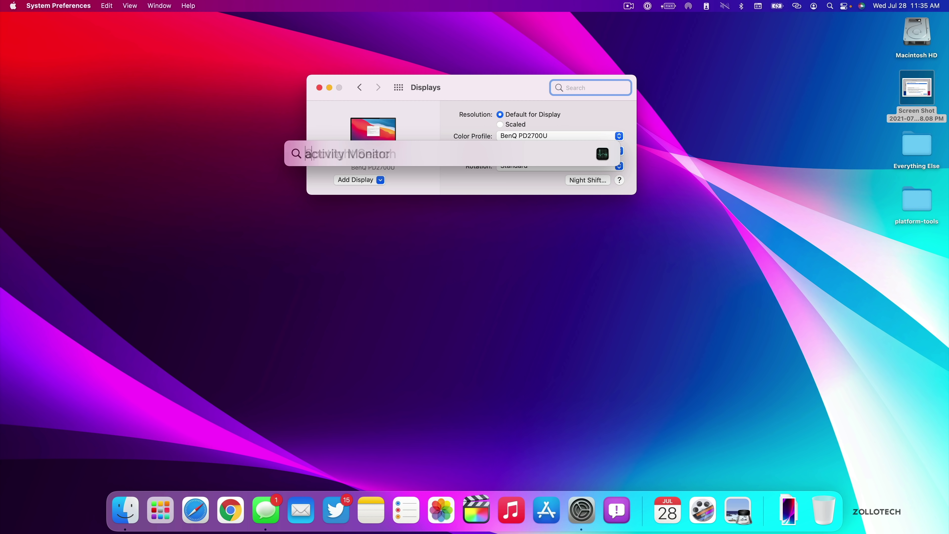
key(Return)
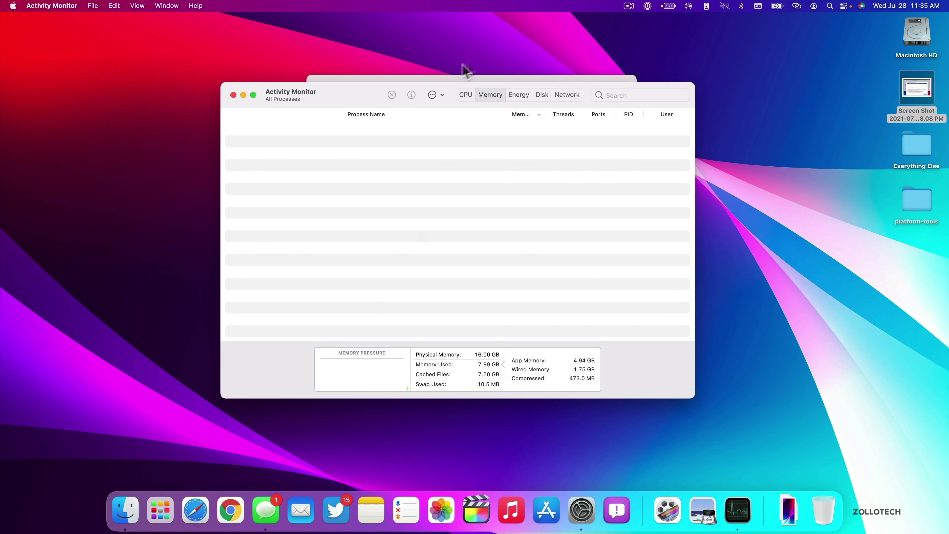
click(626, 97)
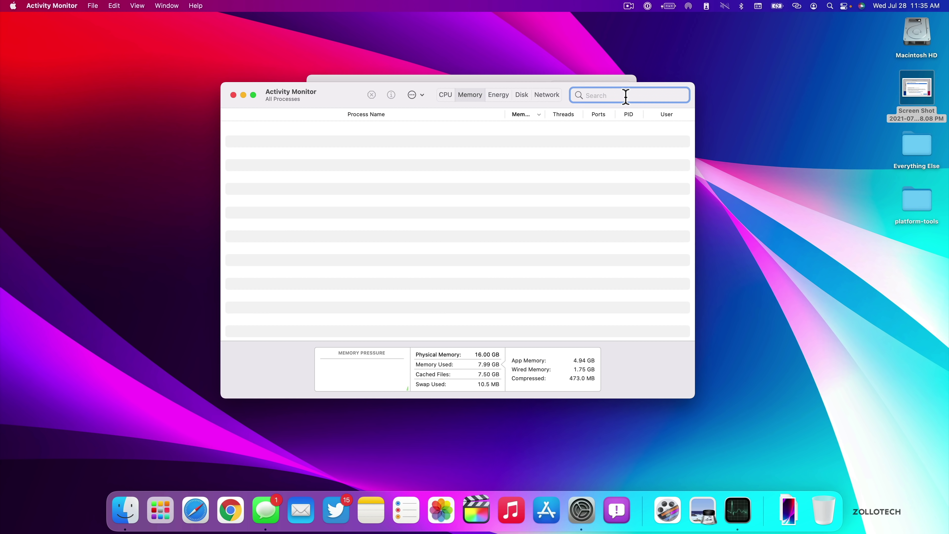
text(unive)
click(299, 145)
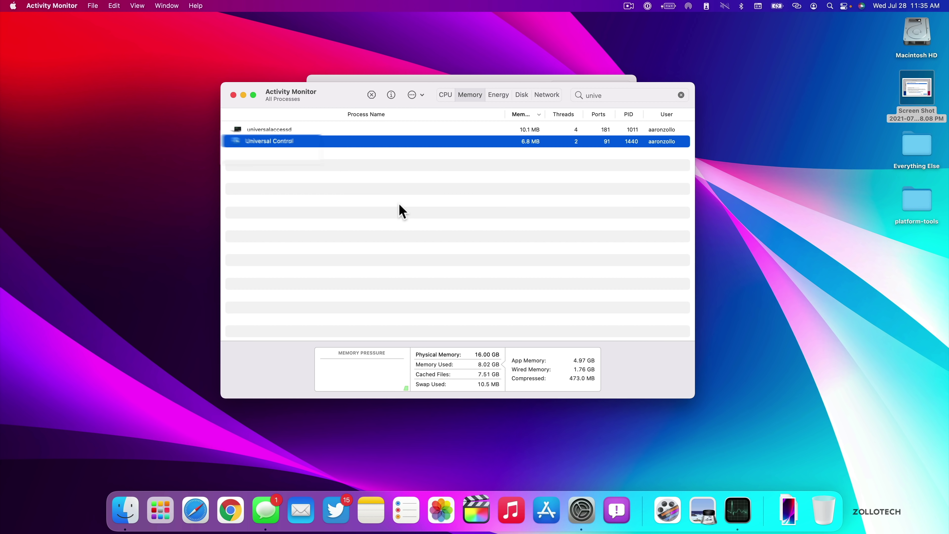
click(233, 95)
click(319, 89)
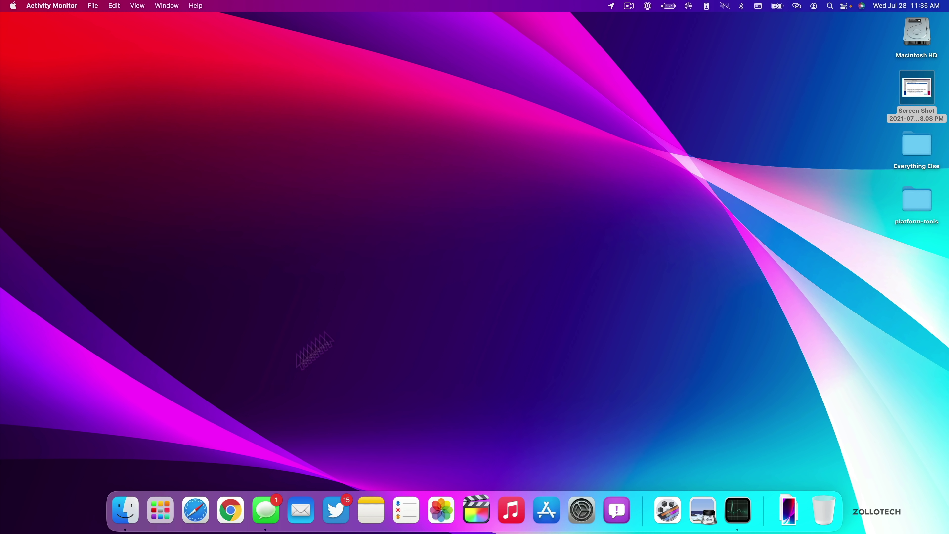
Step: Switch to Safari, load zollotech.com, and open the featured "iPhone 11 Pro Max – 1 Year Later" article
click(206, 509)
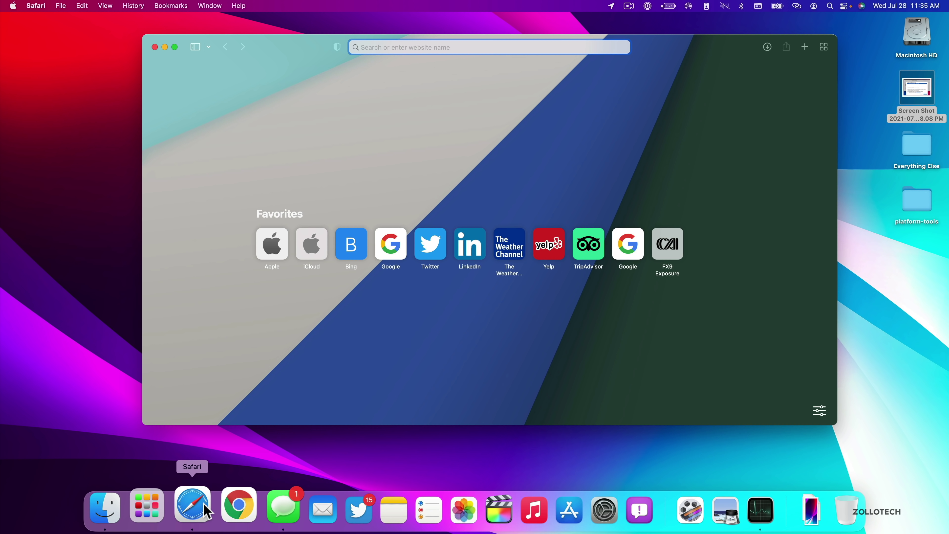
text(zollotech.com)
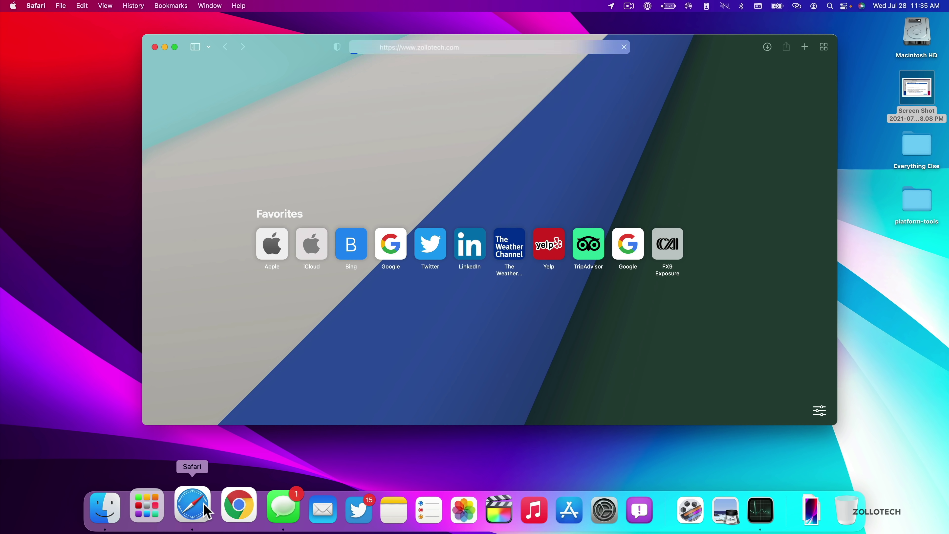
key(Return)
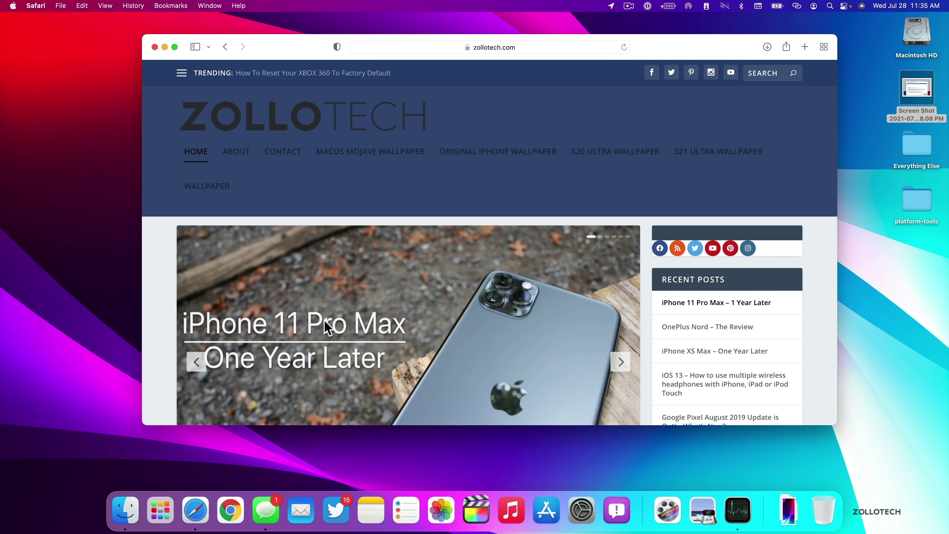
scroll(273, 268, down, 5)
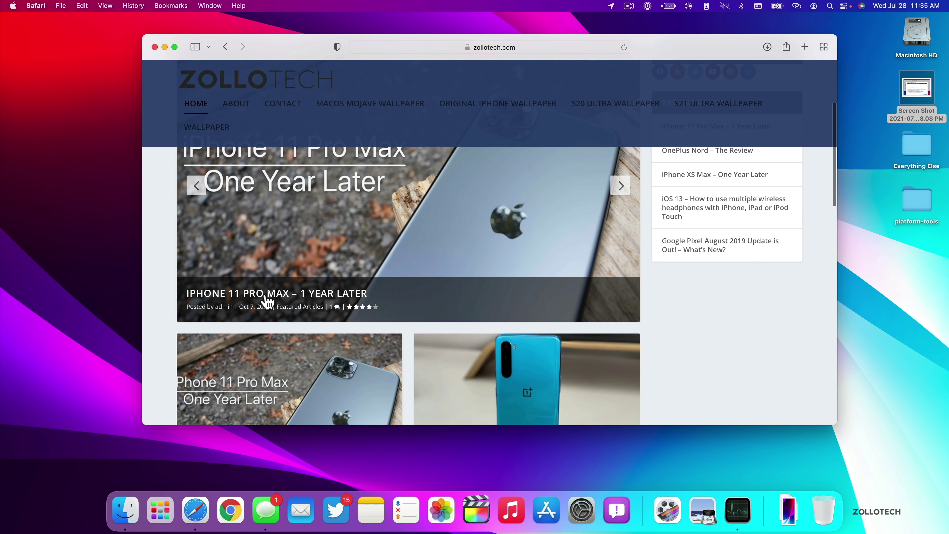
click(265, 294)
scroll(417, 269, down, 3)
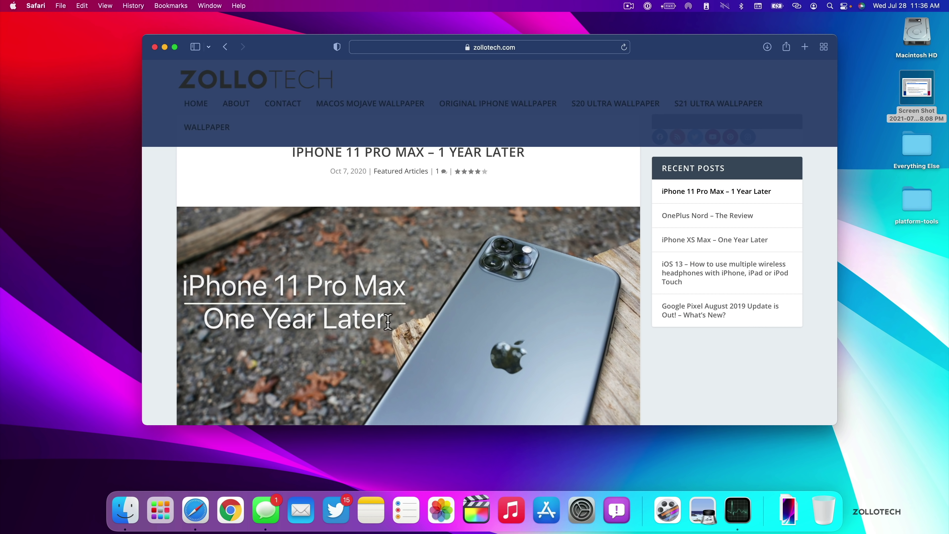
Step: Select the text "iPhone 11 Pro Max One Year Later" inside the article's header image and copy it
drag(389, 320, 216, 291)
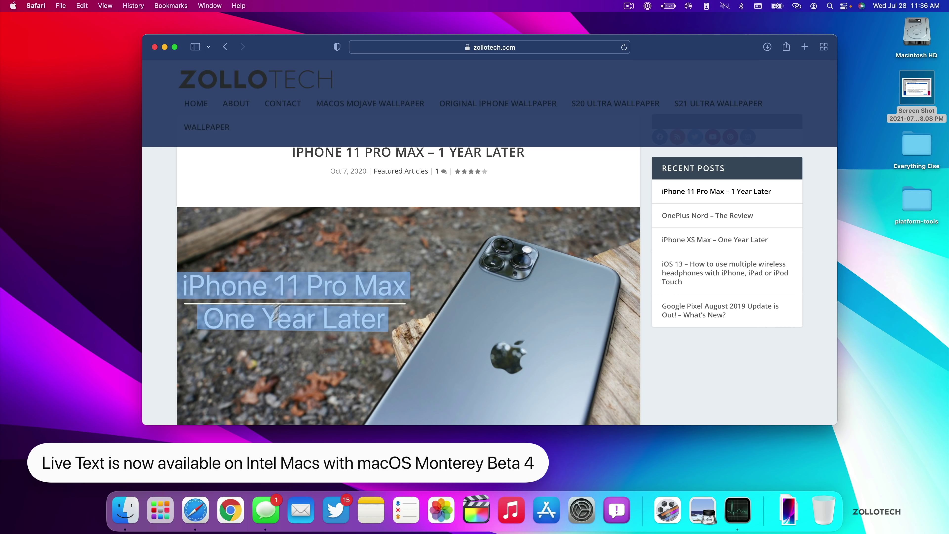
scroll(385, 344, down, 3)
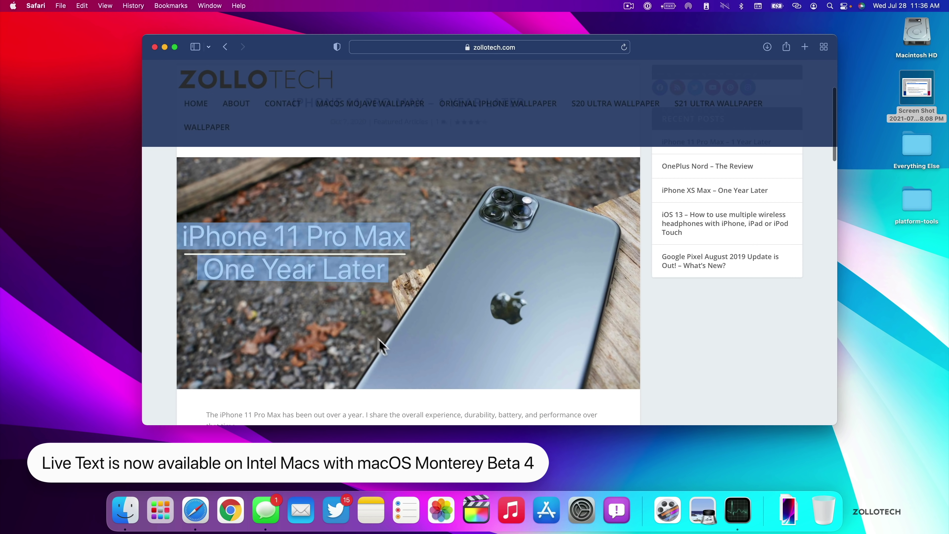
right_click(368, 274)
click(393, 423)
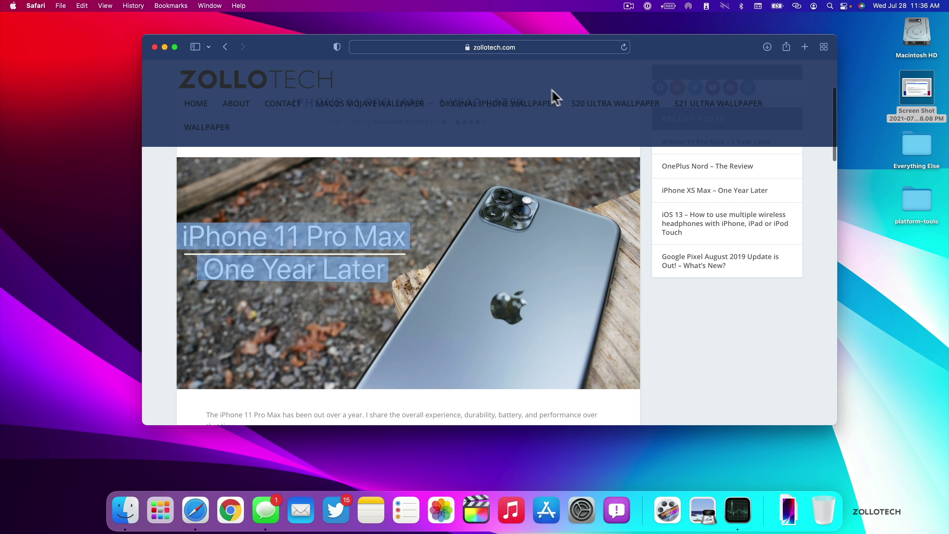
Step: Replace the page address in the address field with the text copied from the image, without searching for it
click(529, 46)
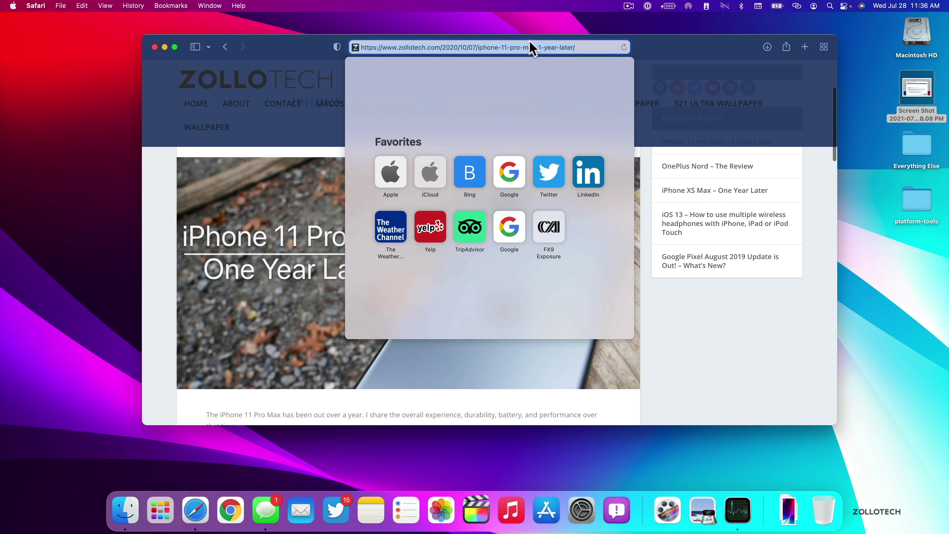
right_click(530, 45)
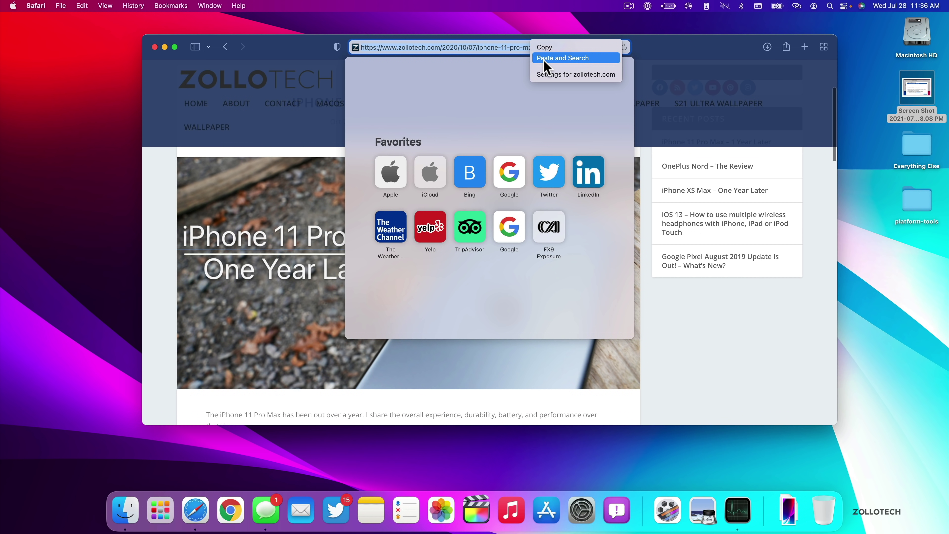
click(470, 80)
right_click(504, 48)
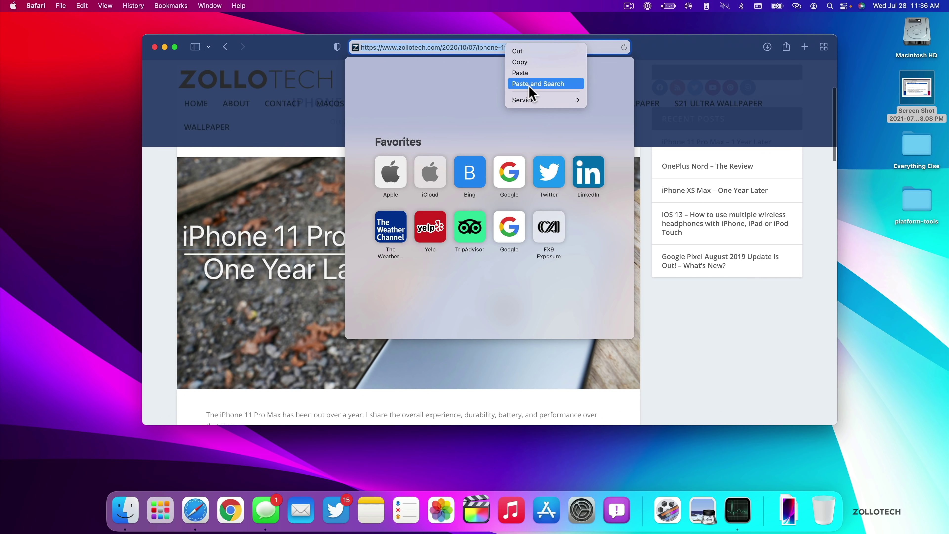
click(526, 74)
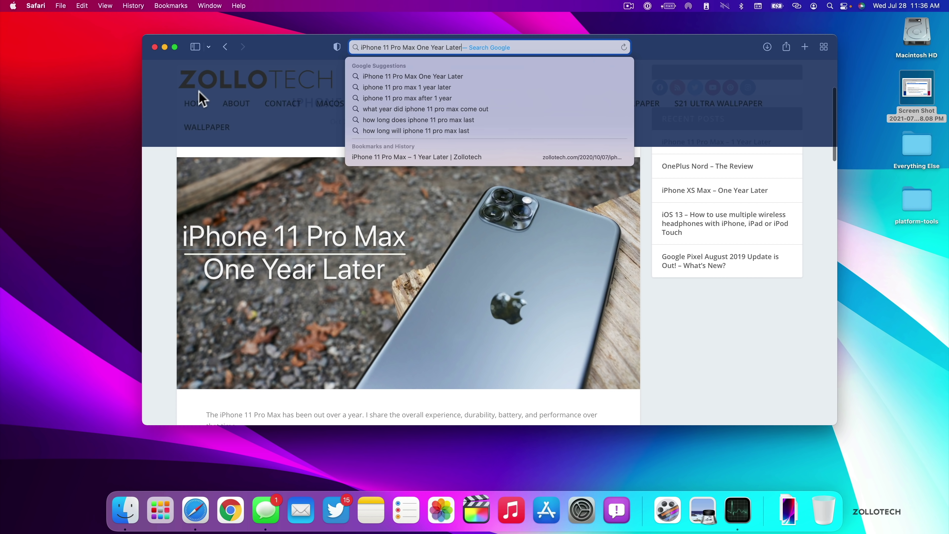
Step: Return to the Start Page and load the Apple site from Favorites in the current tab
click(225, 47)
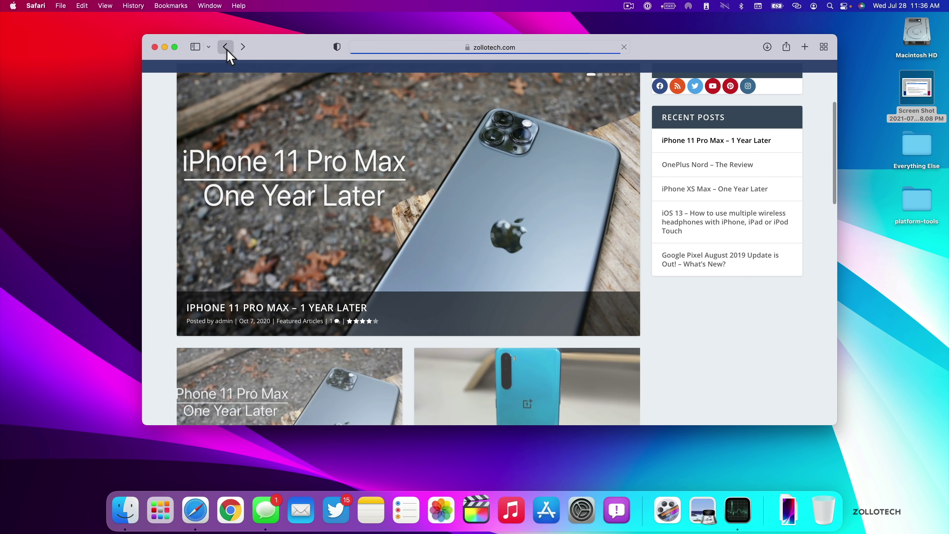
click(225, 47)
click(268, 241)
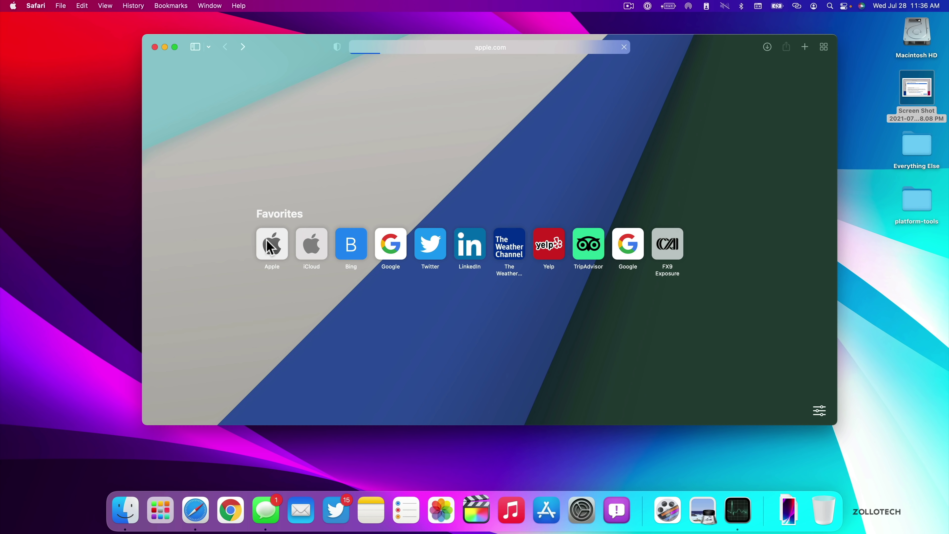
Step: Open Apple and Google from Favorites in two new tabs, and bring the middle Apple tab to the front
key(super+t)
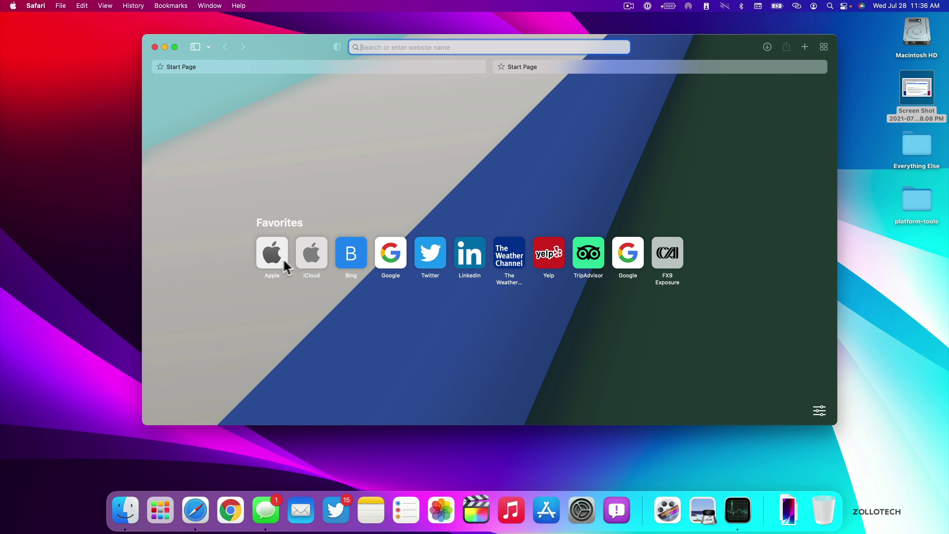
click(281, 263)
key(super+t)
click(393, 258)
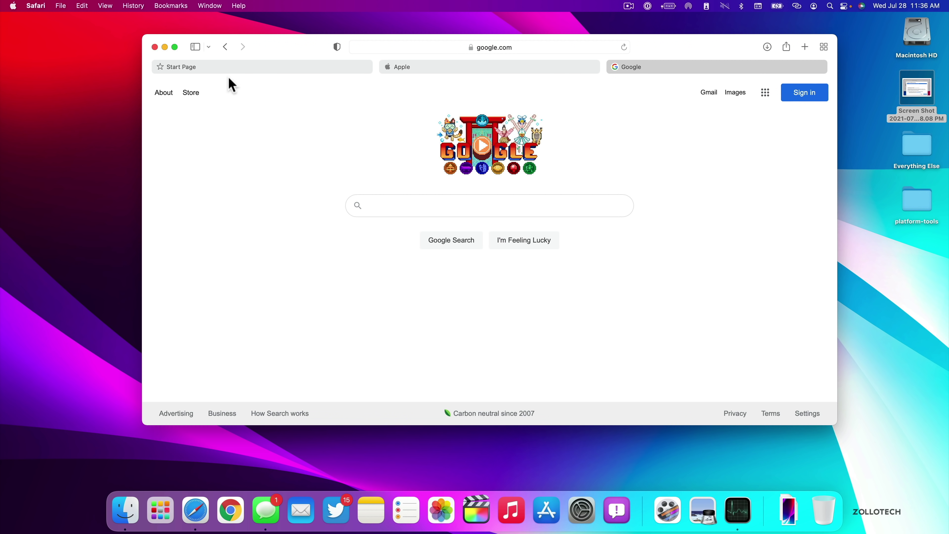
click(444, 71)
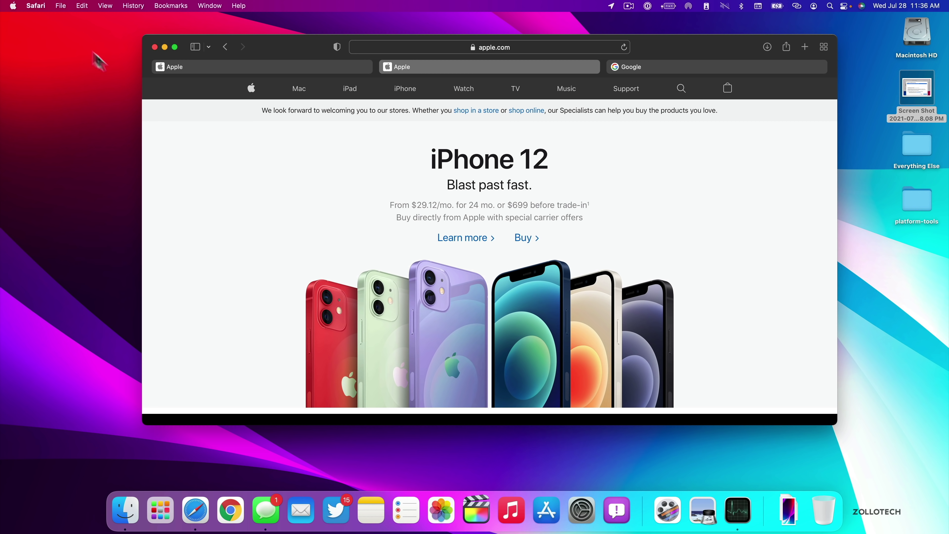
Step: In Safari's Tabs preferences, try the Compact tab layout and switch back to Separate
click(107, 5)
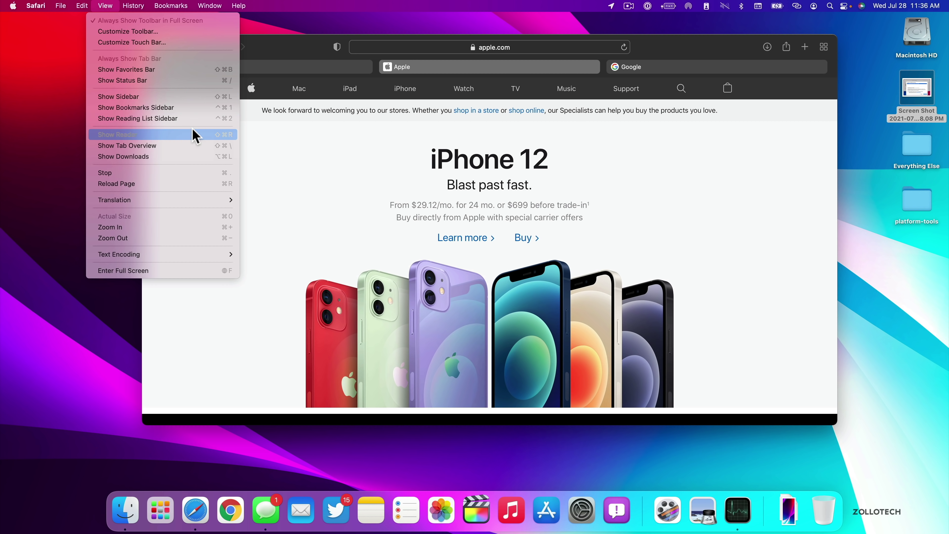
click(303, 153)
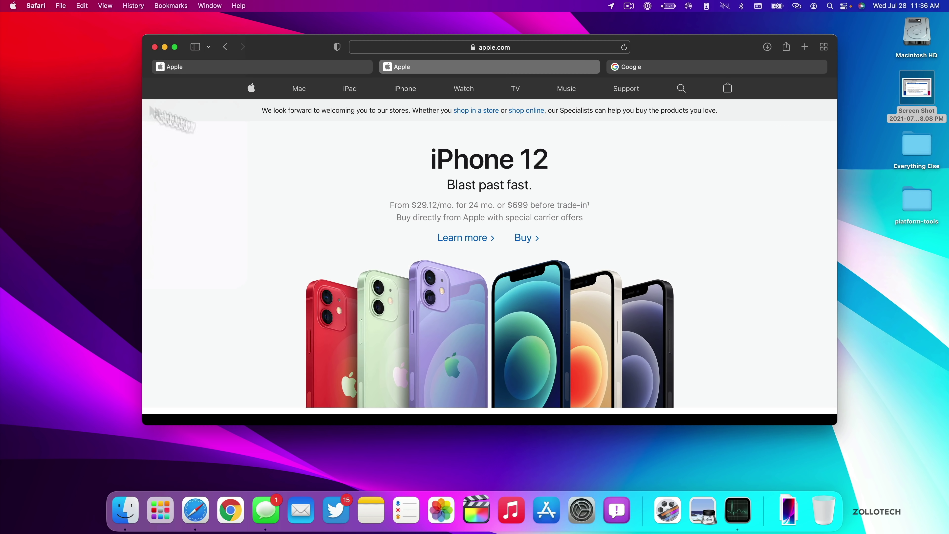
click(37, 6)
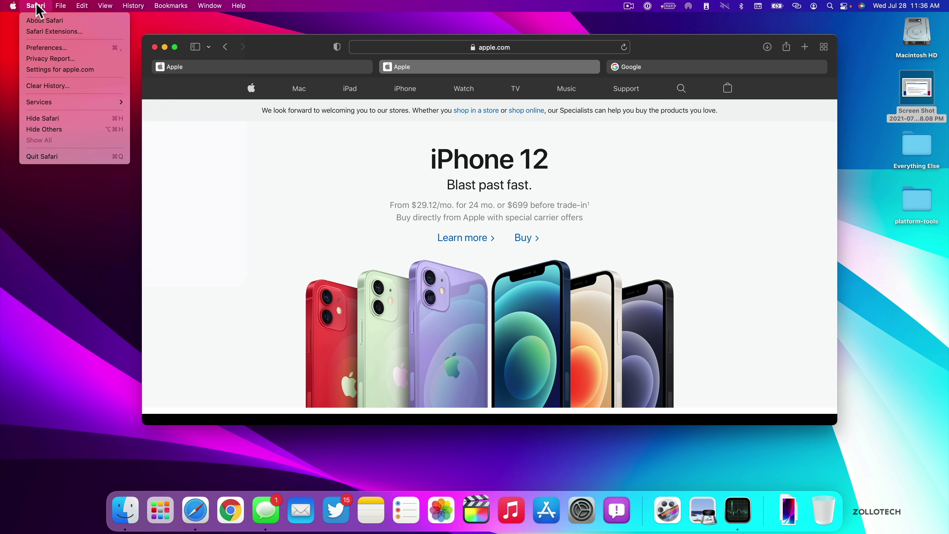
click(41, 48)
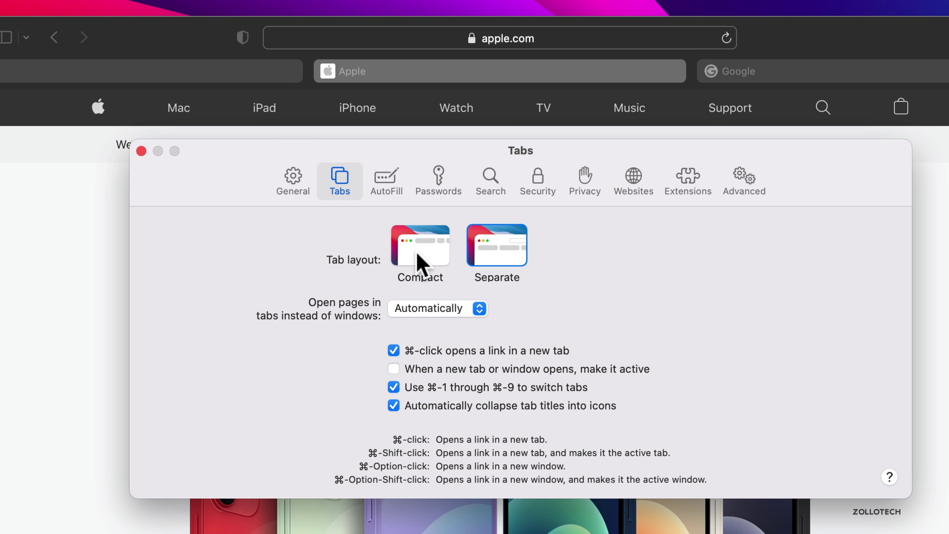
click(417, 261)
click(494, 261)
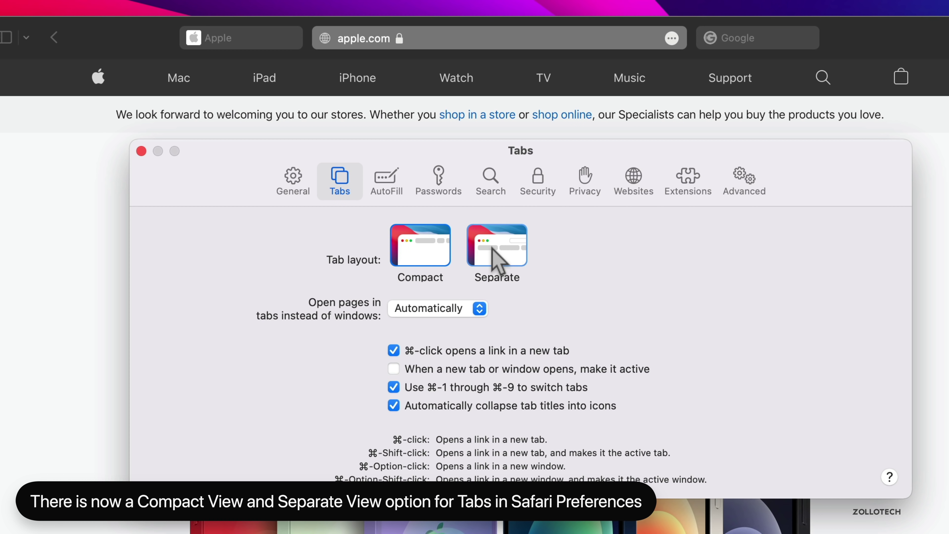
Step: Alternate between the Compact and Separate tab layouts to compare them, finishing on Compact
click(442, 260)
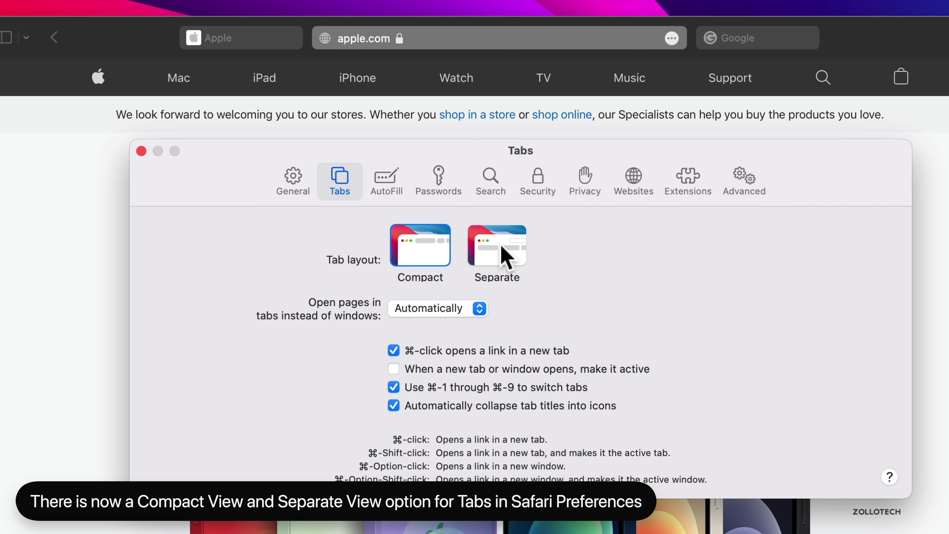
click(506, 258)
click(417, 259)
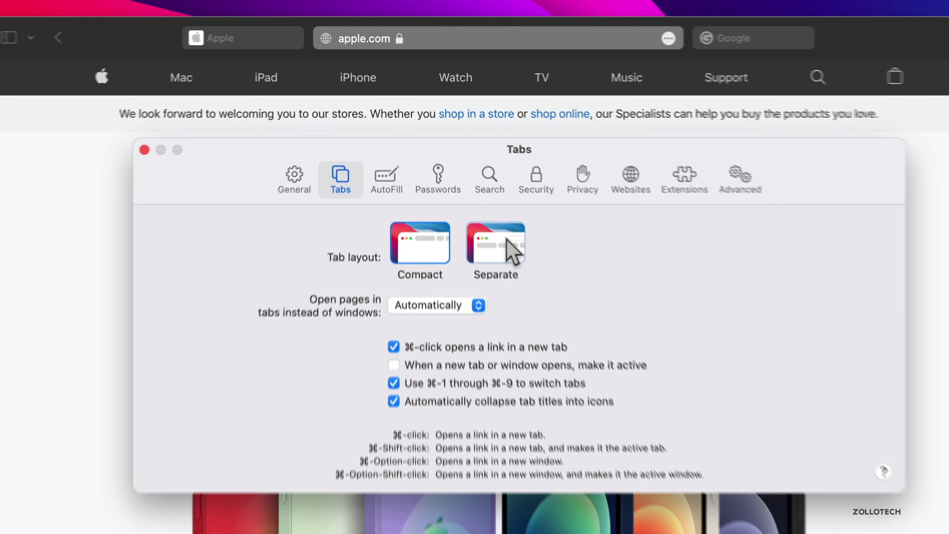
click(506, 240)
click(424, 245)
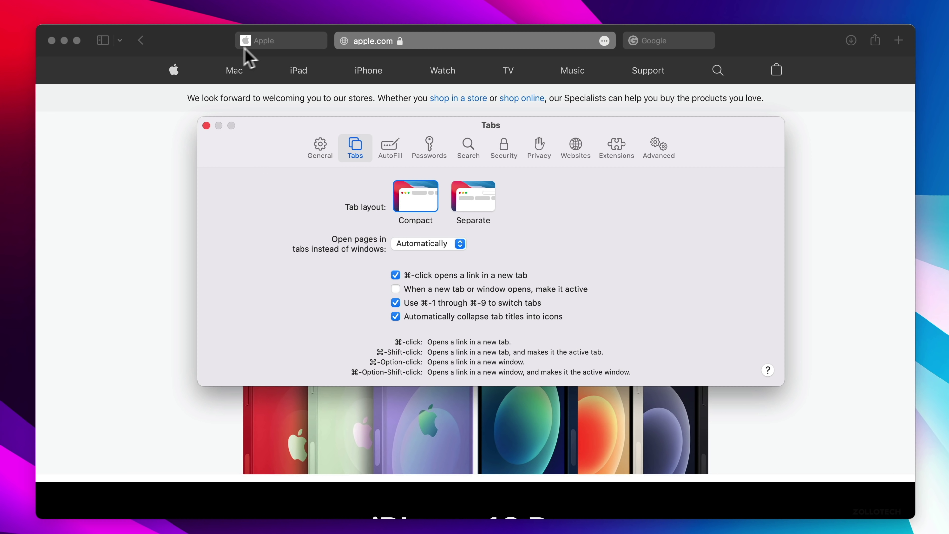
mouse_move(245, 40)
Step: Set the tab layout to Separate, and close the preferences and quit Safari
click(472, 209)
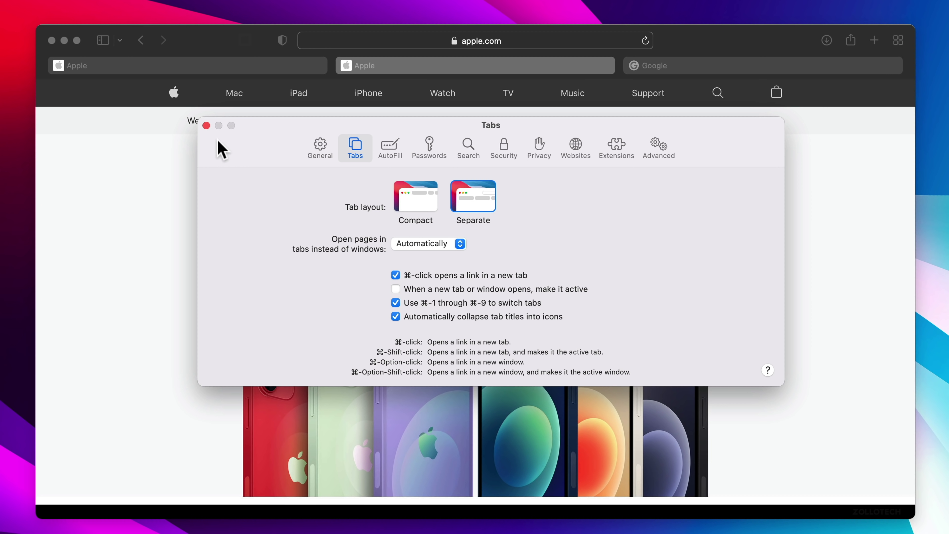
click(206, 125)
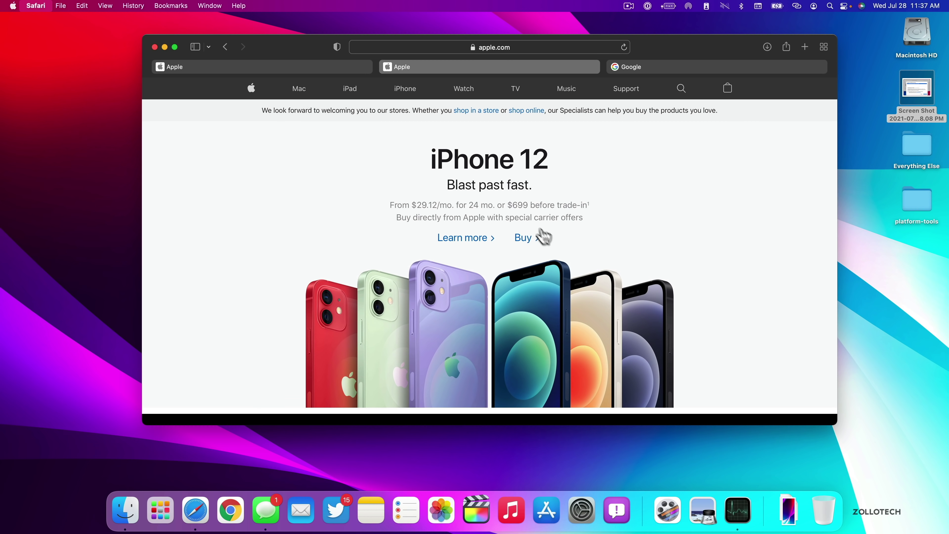
key(super+q)
Step: Open the Notifications & Focus settings in System Preferences and show the Focus modes
click(583, 500)
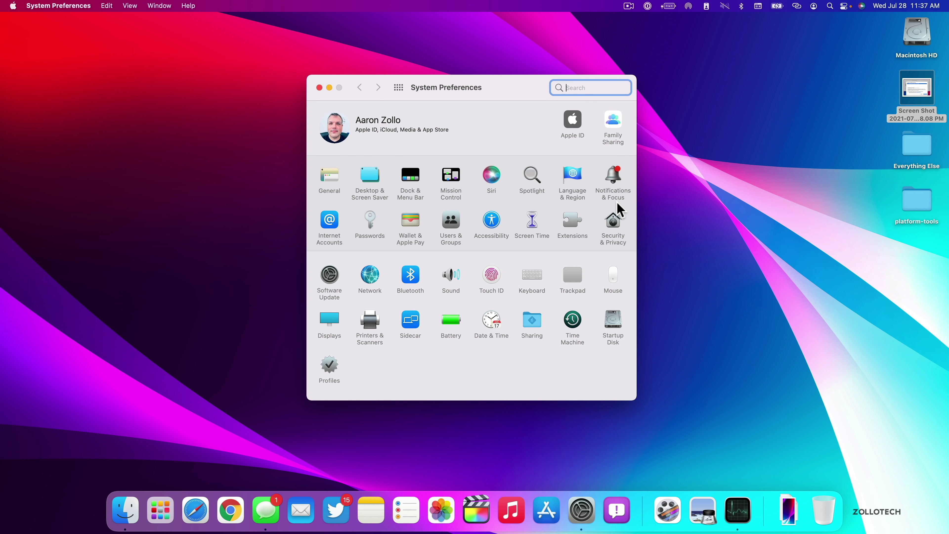
click(613, 178)
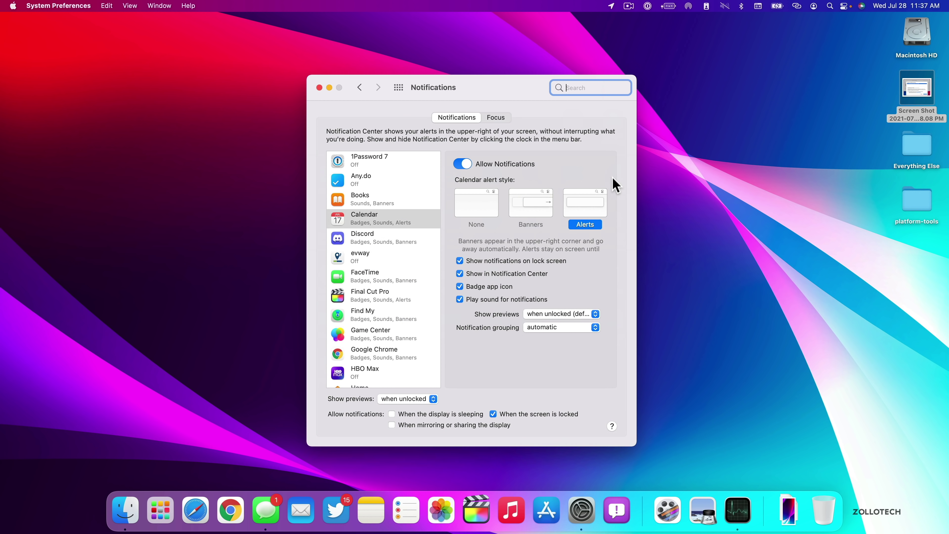
click(495, 118)
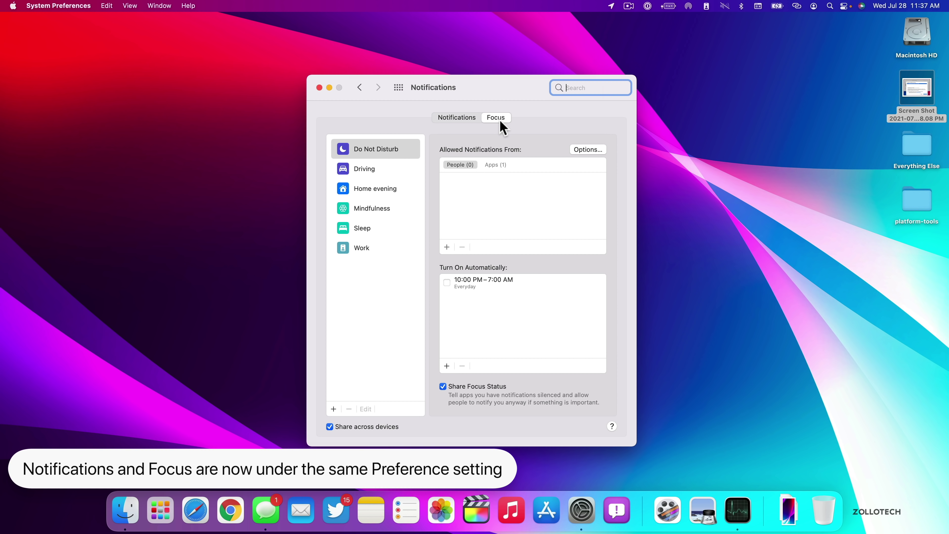
Step: Review the Driving, Home evening, Mindfulness and Do Not Disturb modes, compare with the Notifications settings, and close System Preferences
click(382, 168)
click(374, 188)
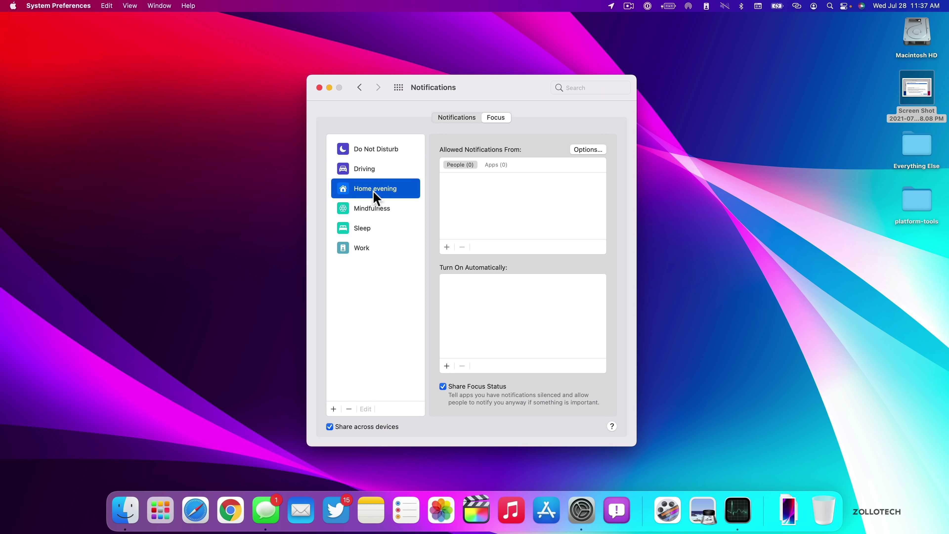
click(362, 211)
click(368, 168)
click(373, 150)
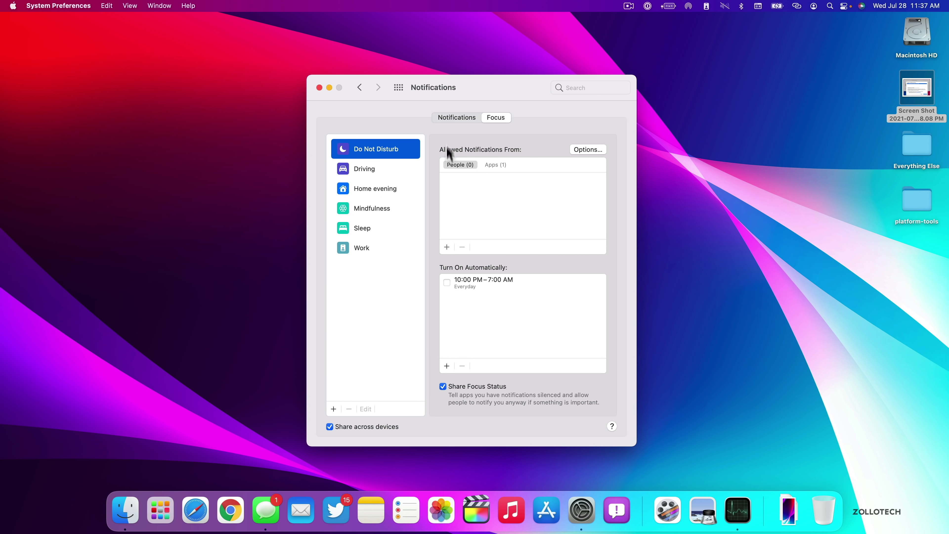
click(458, 119)
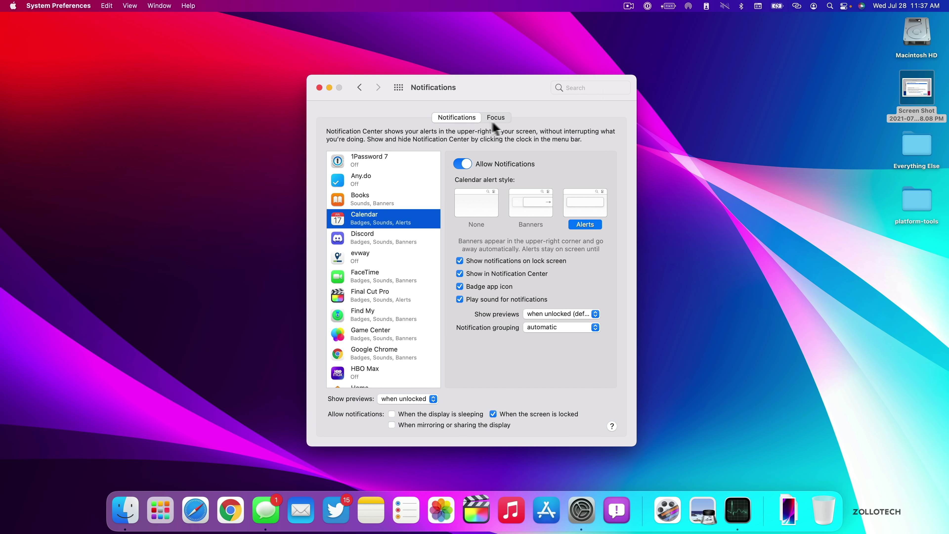
click(500, 118)
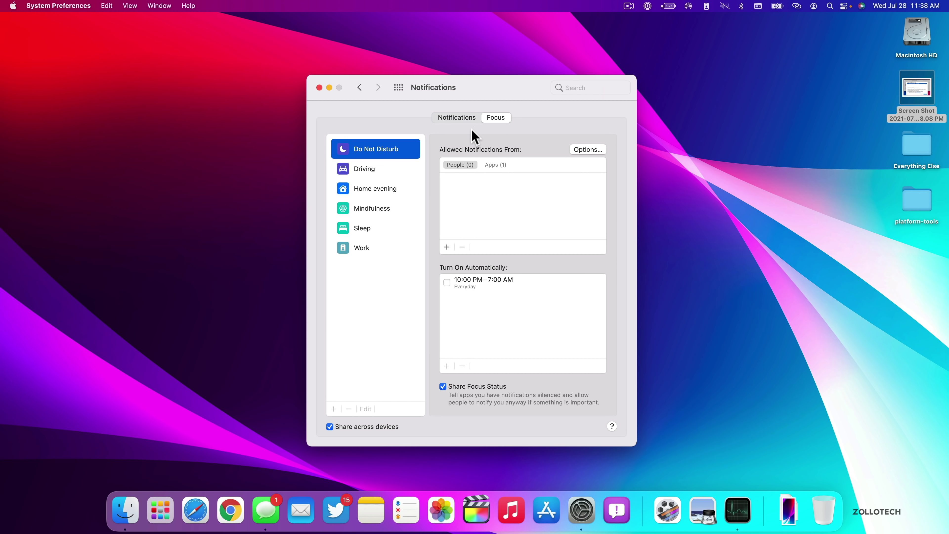
click(319, 89)
Step: Launch Shortcuts and open the Home shortcut to examine its Return to Home Screen action
click(161, 512)
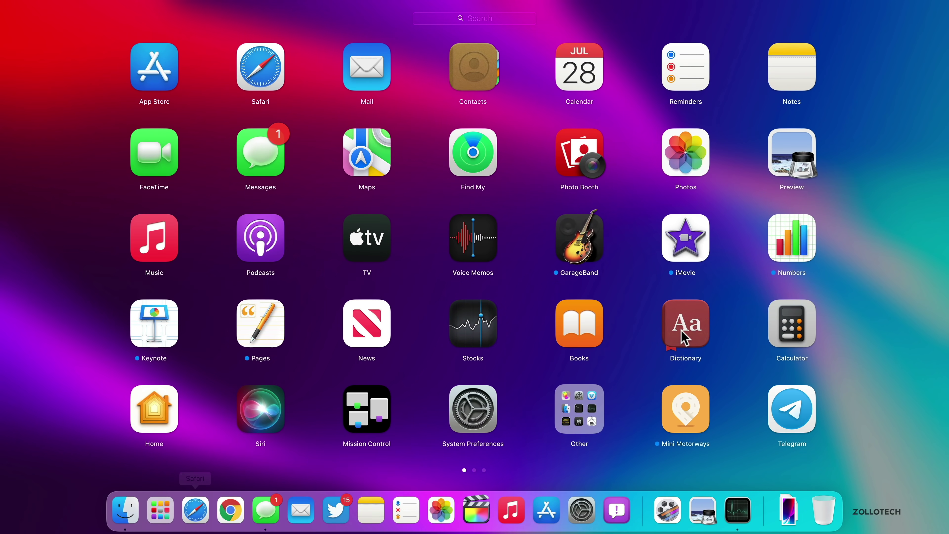
scroll(679, 338, right, 3)
scroll(678, 341, right, 3)
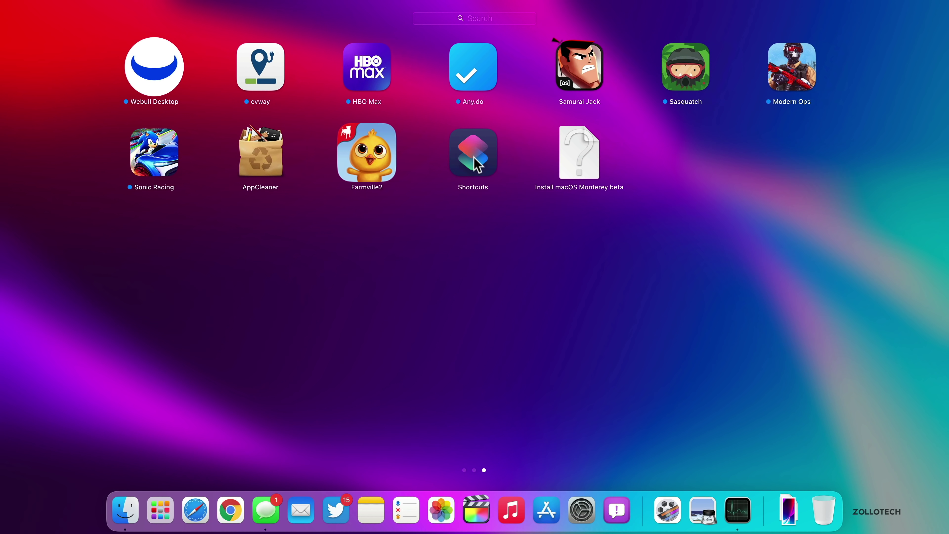
click(477, 163)
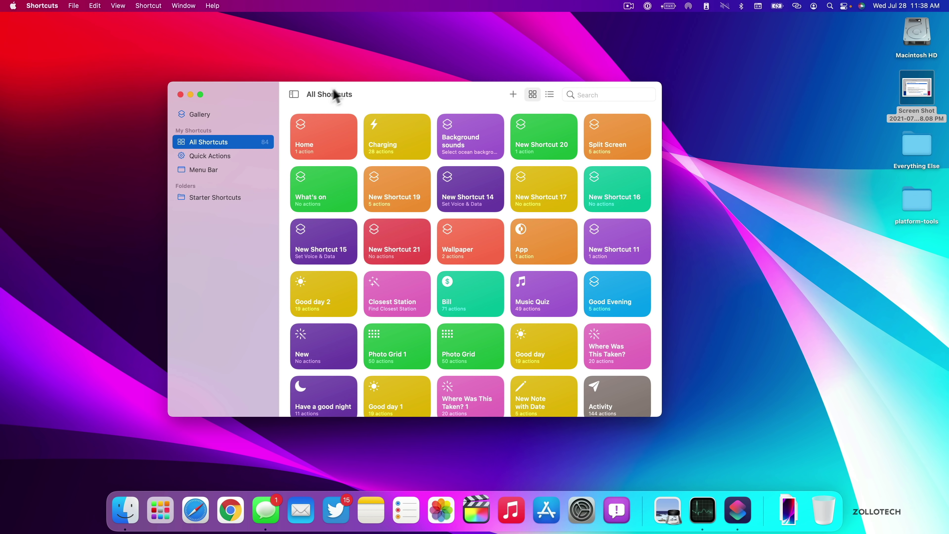
double_click(332, 131)
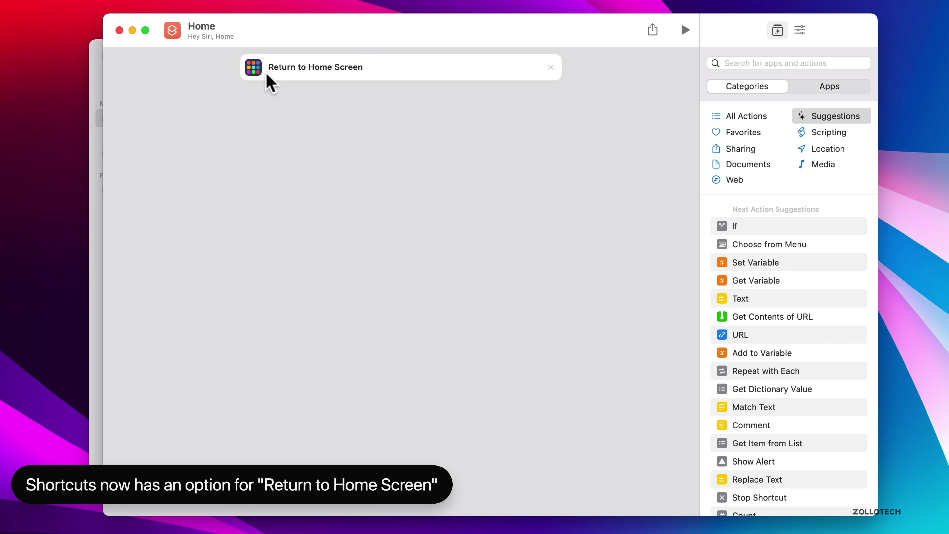
click(257, 71)
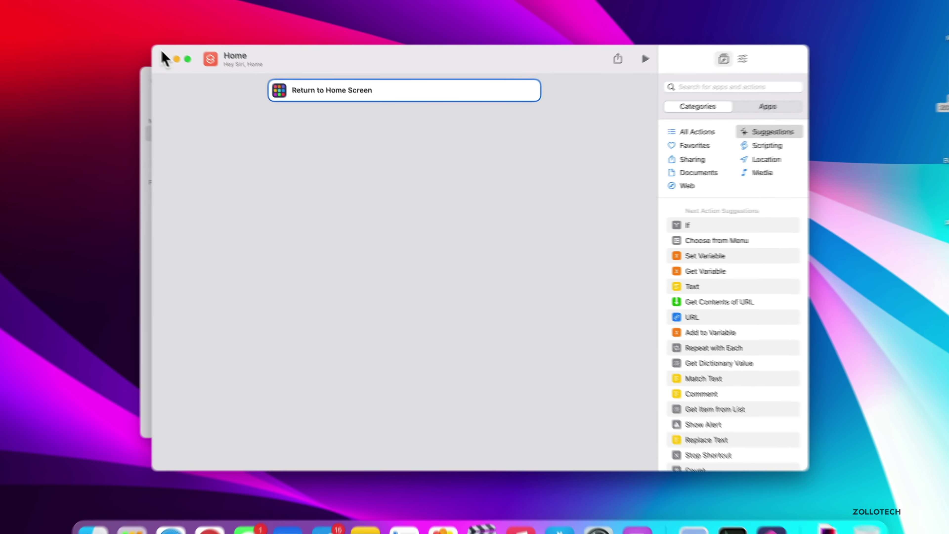
Step: Close the Home shortcut and the All Shortcuts window, and deselect the screenshot file on the desktop
click(119, 30)
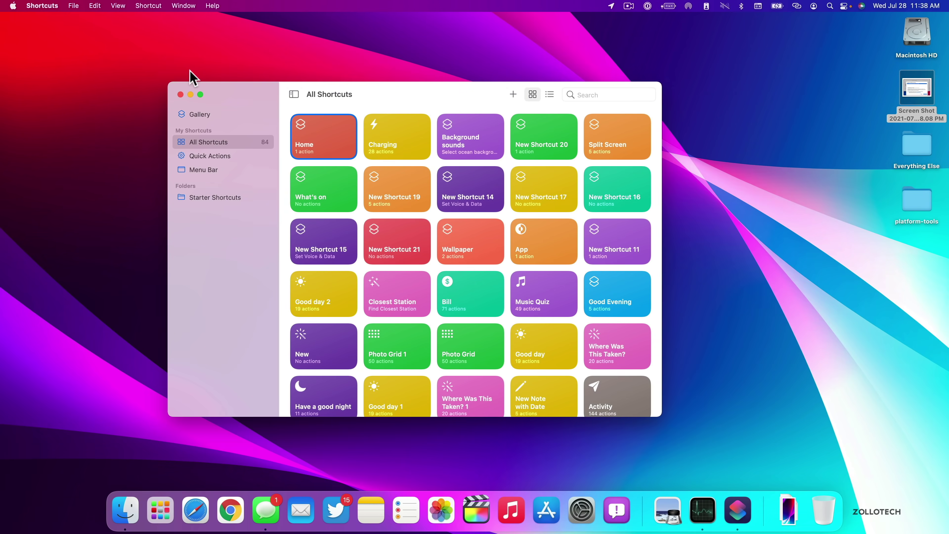
click(180, 94)
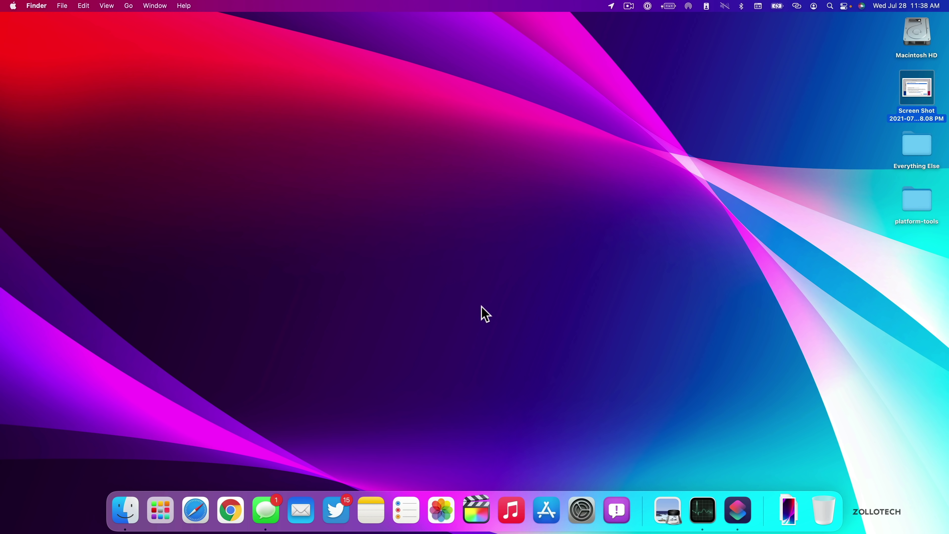
click(557, 279)
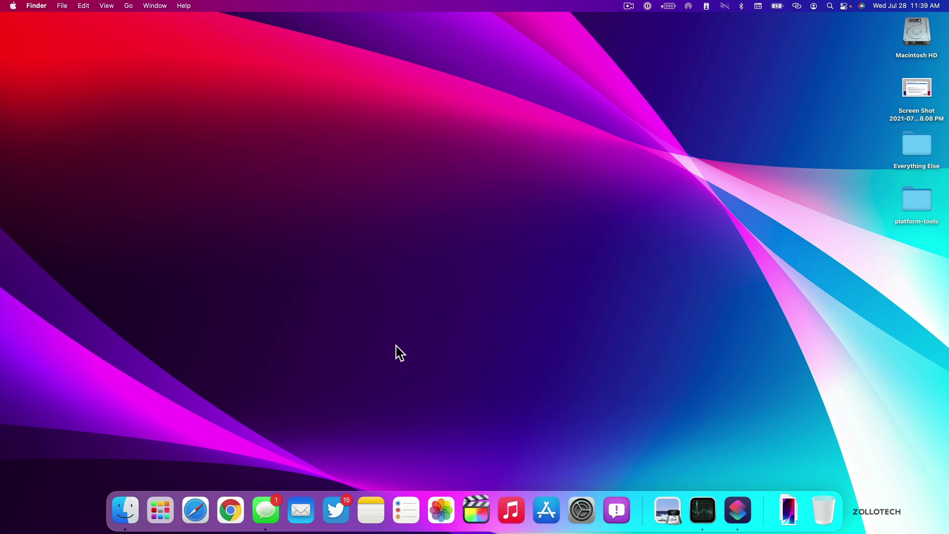
Step: Launch Calendar, look over 2021 in the Year view, and close the calendar window
click(161, 511)
scroll(472, 211, left, 3)
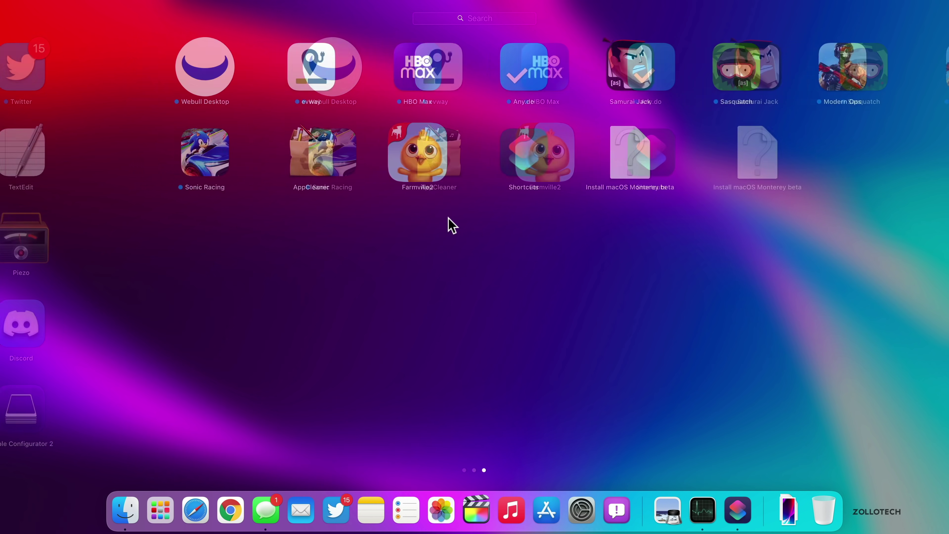
scroll(468, 201, left, 3)
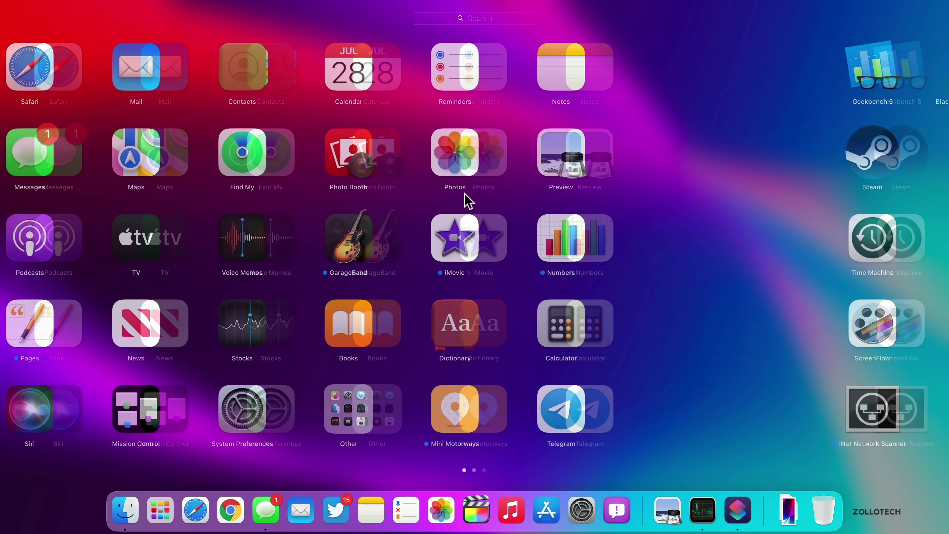
click(587, 75)
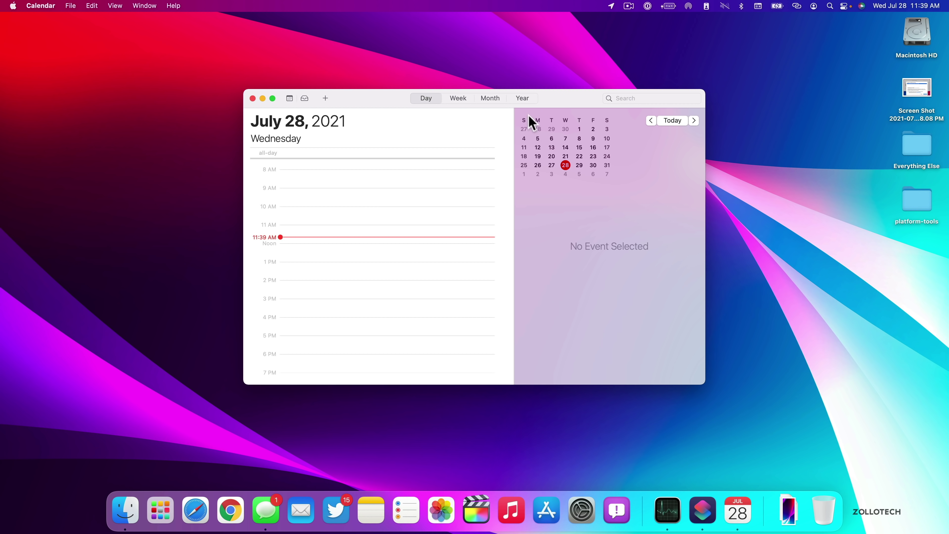
click(519, 98)
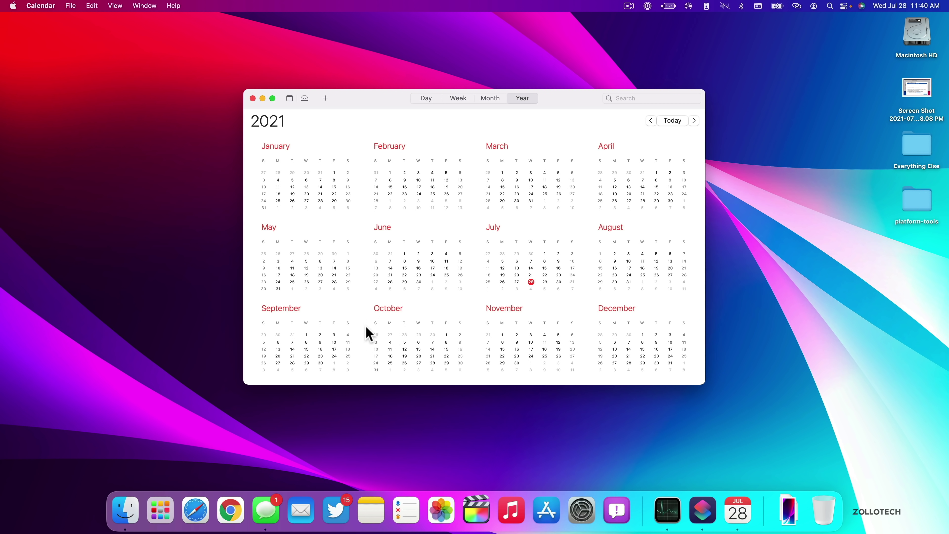
click(252, 98)
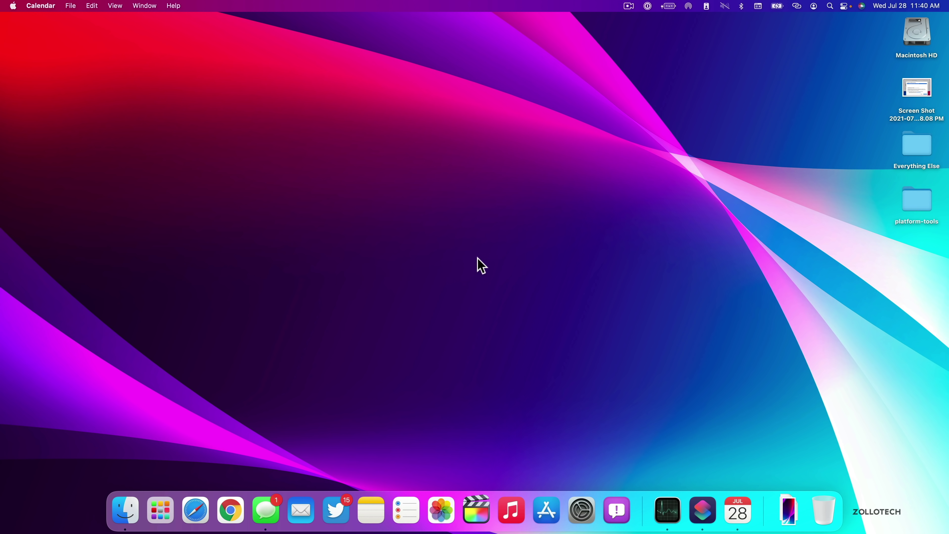